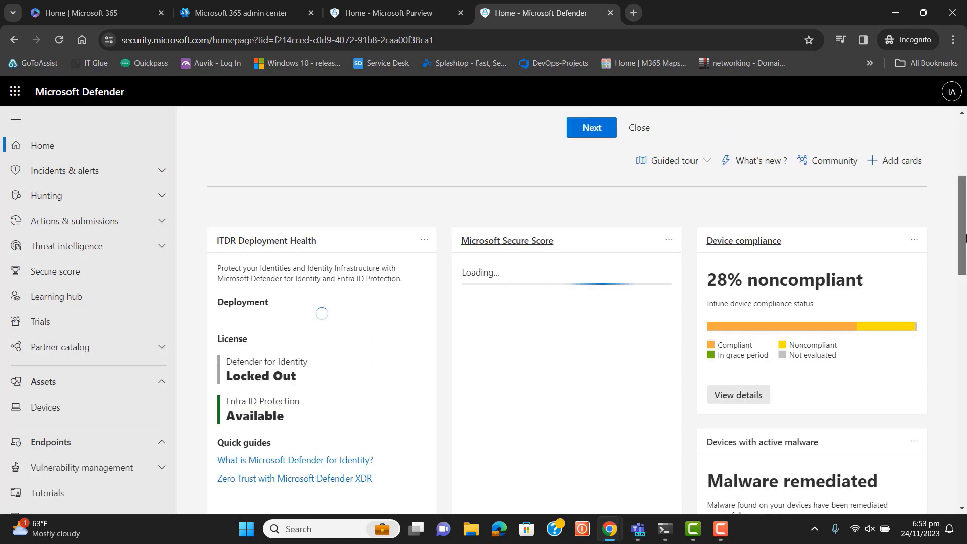
scroll(586, 310, up, 3)
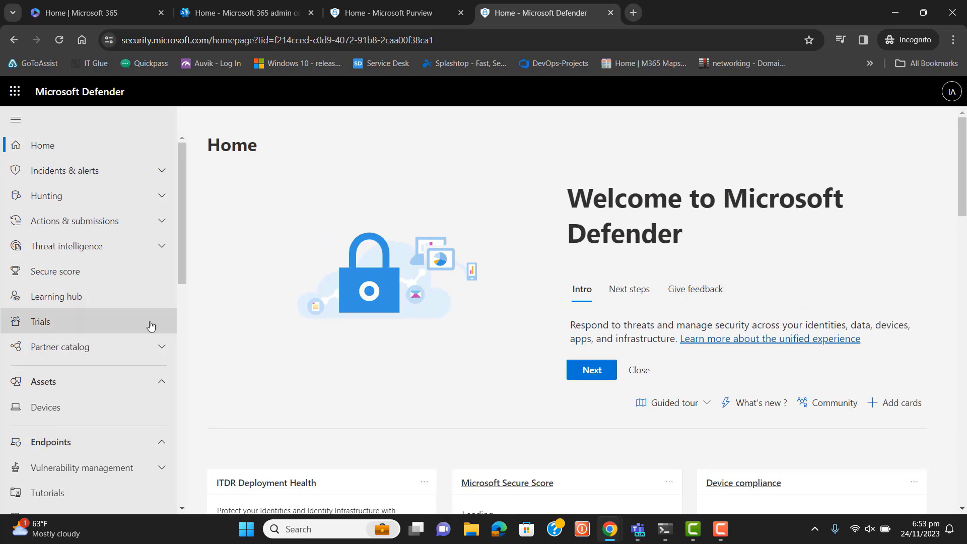
Step: Open the Anti-phishing policies page from the threat policies under Policies & rules
scroll(183, 269, down, 1)
drag(186, 296, 186, 368)
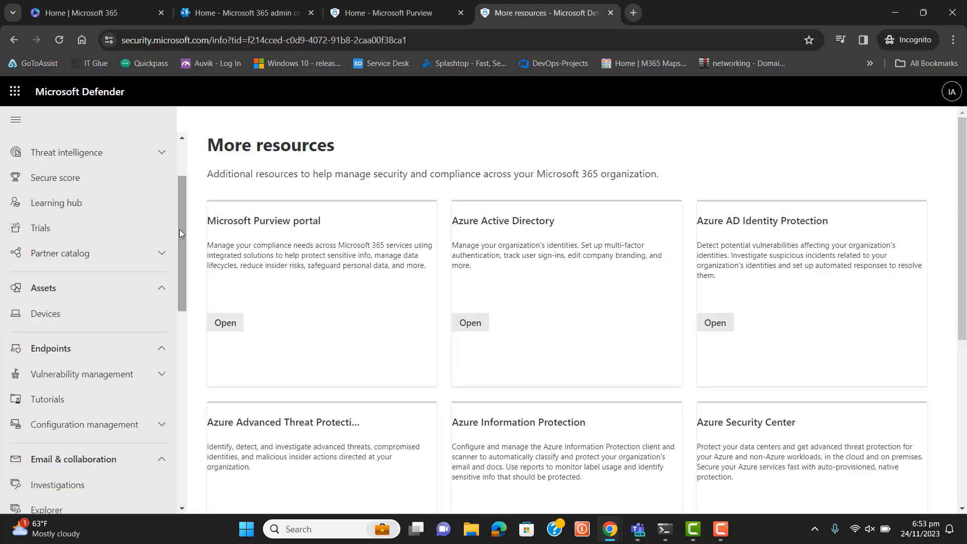
drag(179, 230, 187, 381)
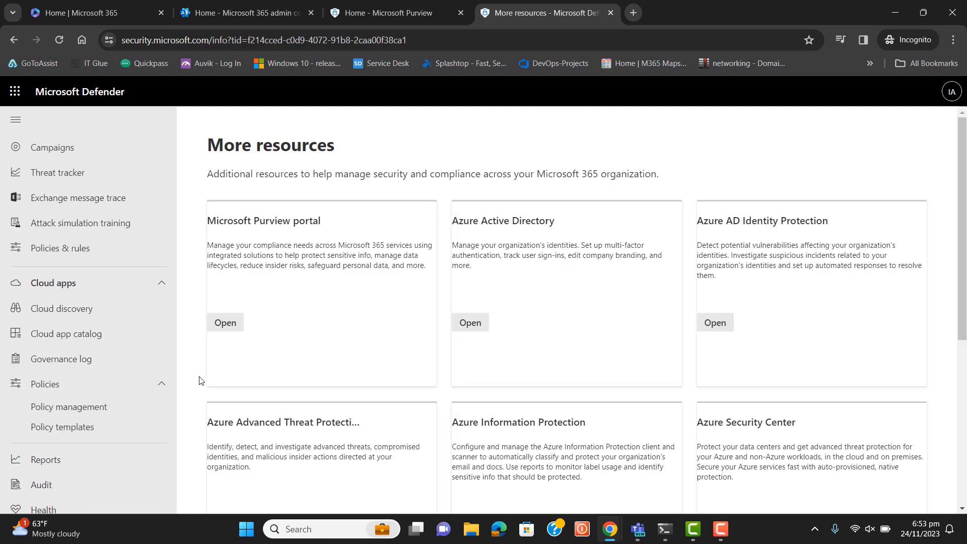
click(88, 249)
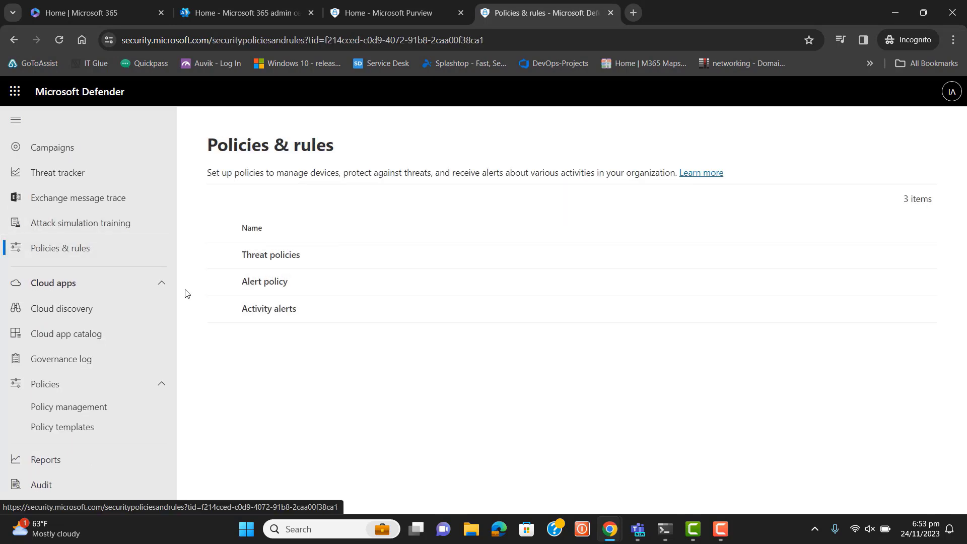
click(265, 258)
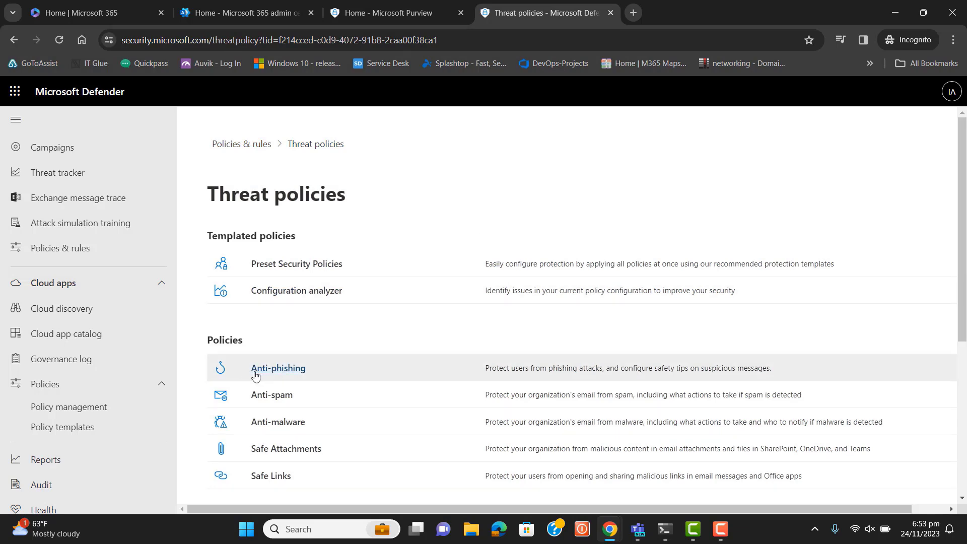
click(275, 370)
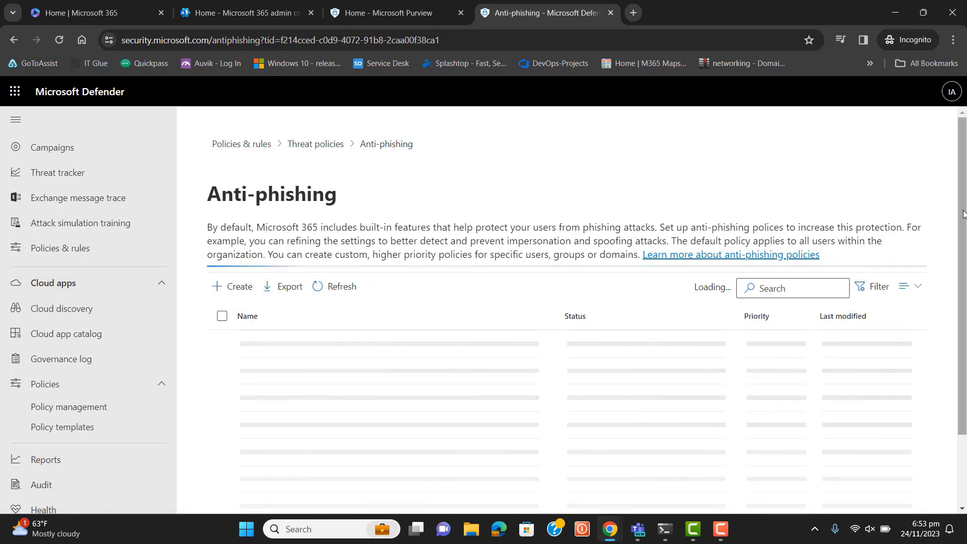
drag(964, 214, 963, 247)
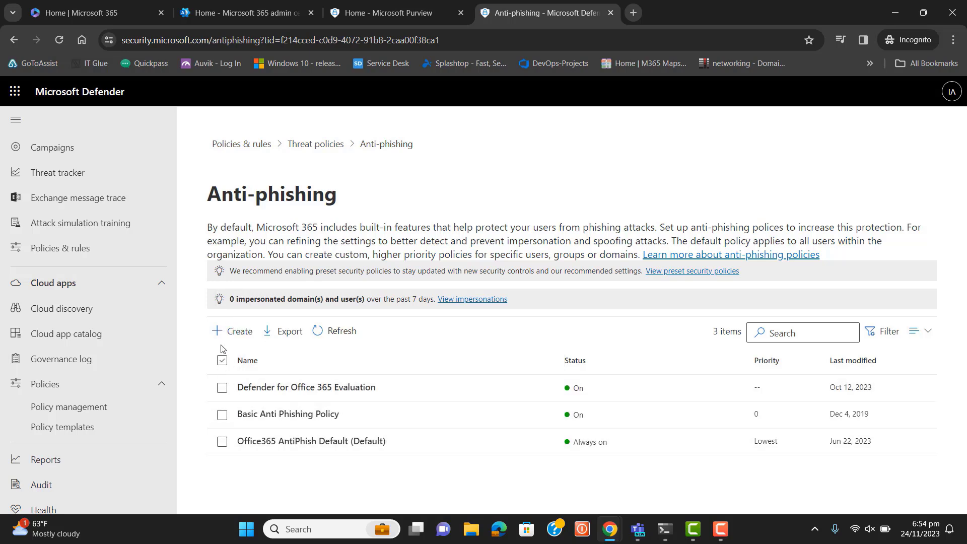
Step: Start a new anti-phishing policy with "Anti Phishing Policy" as both name and description, and proceed to the users, groups, and domains page
click(234, 334)
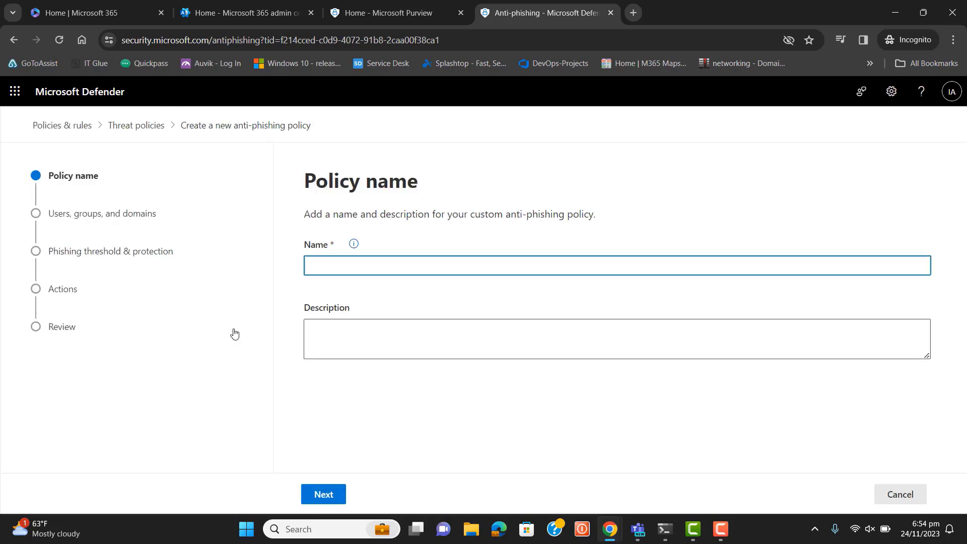
text(Anti )
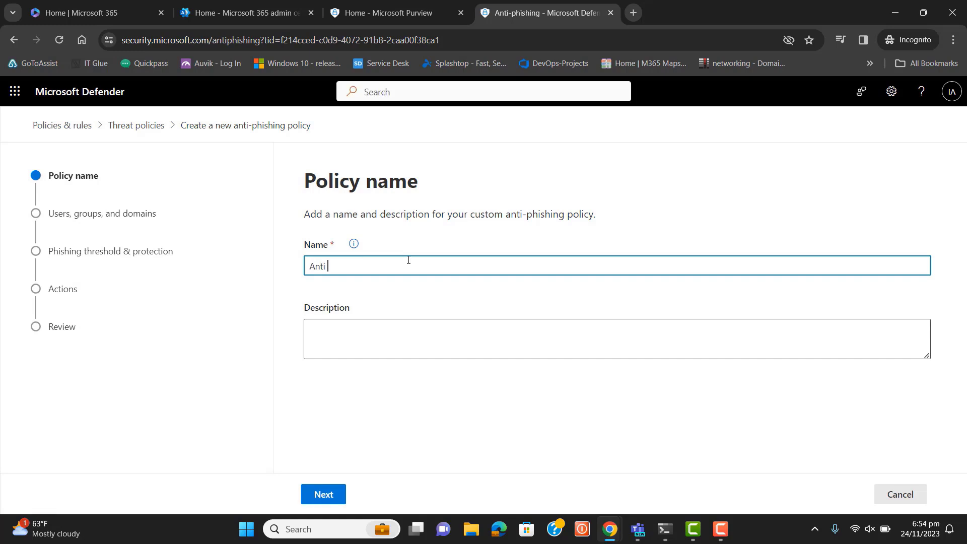
text(Phishing Policy)
triple_click(409, 260)
key(ctrl+c)
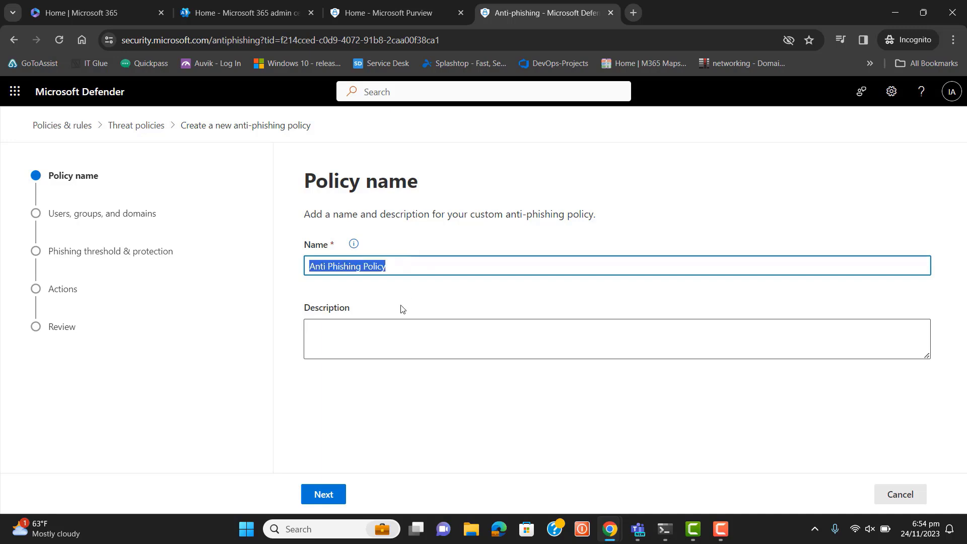
click(392, 341)
key(ctrl+v)
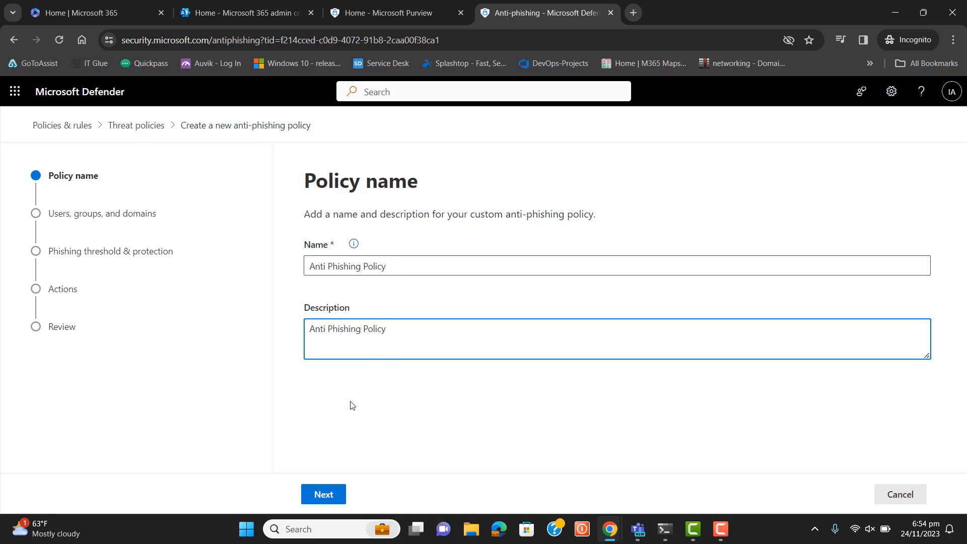
click(322, 497)
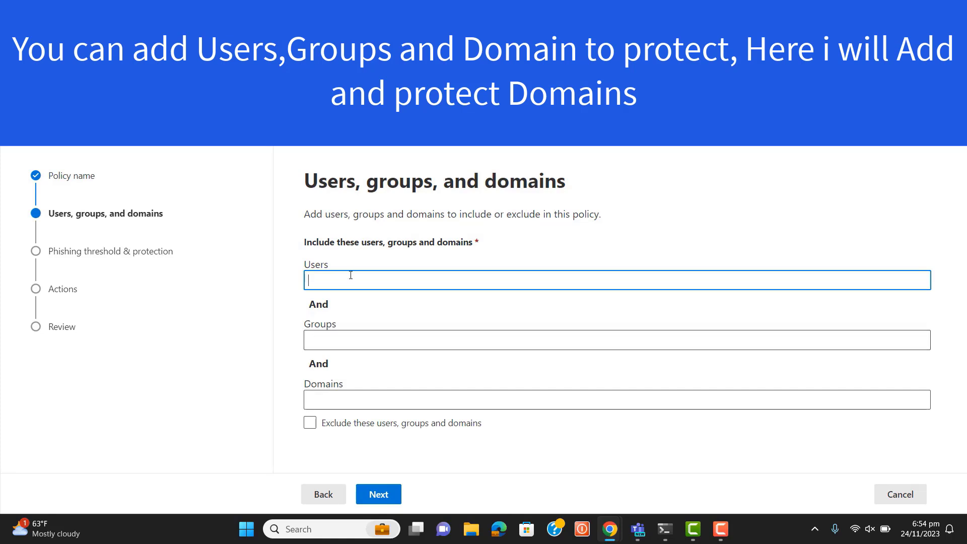
click(344, 338)
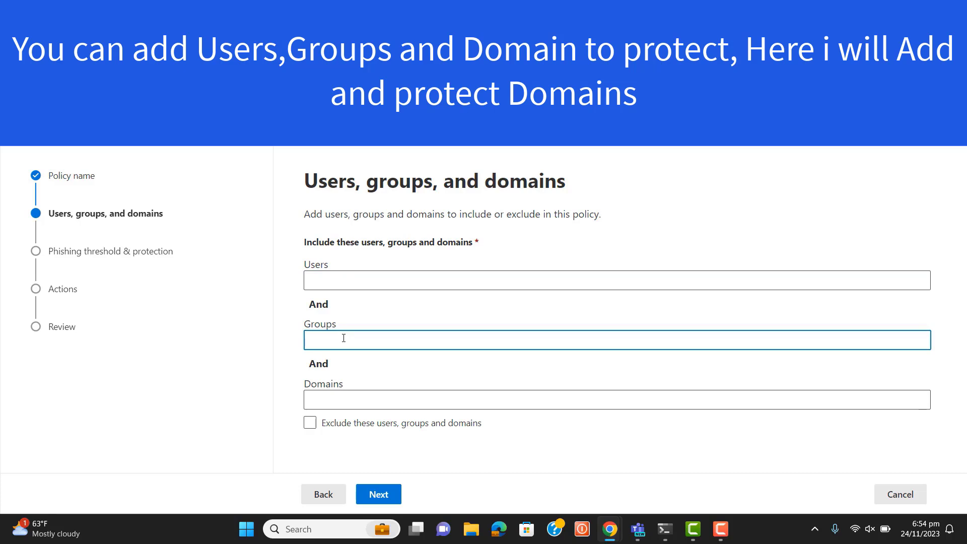
text(w)
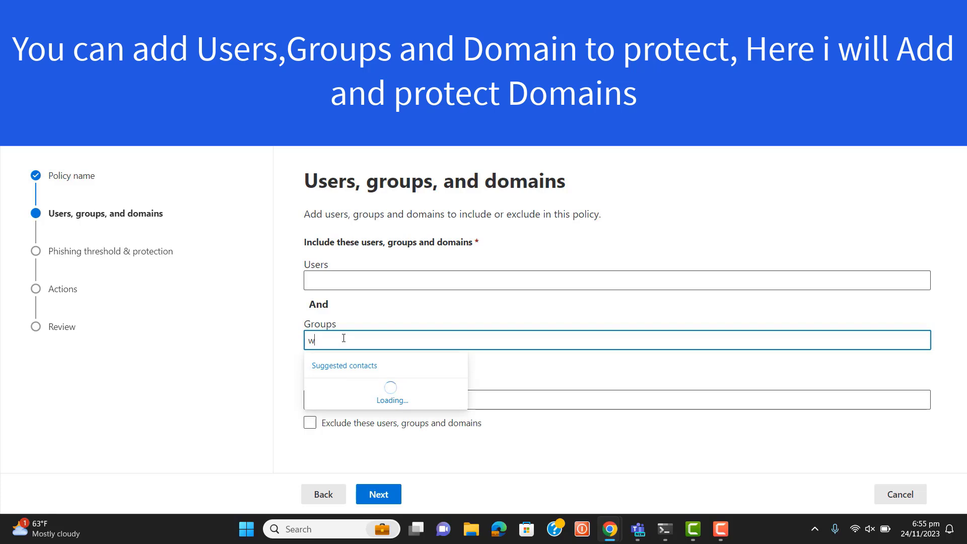
key(BackSpace)
text(mobil)
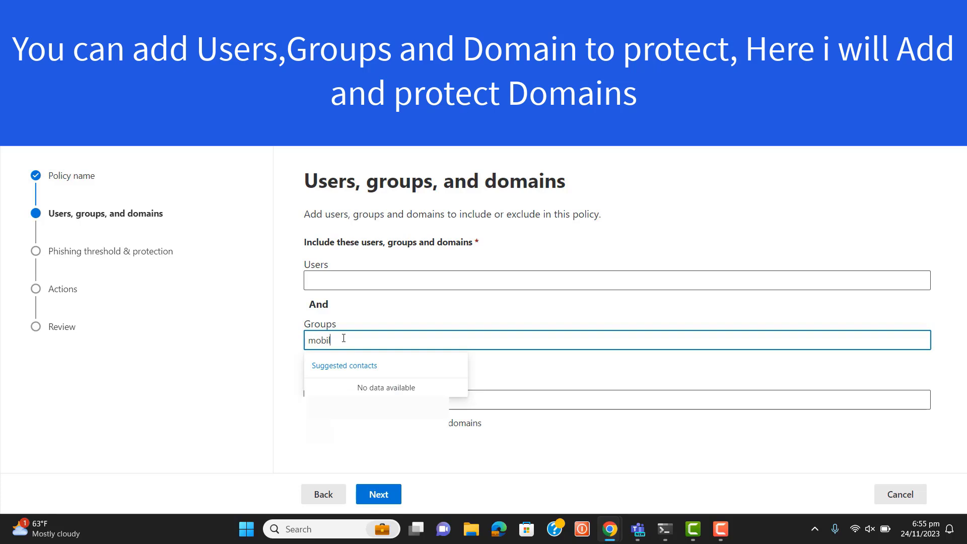
Step: Add the organization's .com domain to the domains included in the policy
key(Tab)
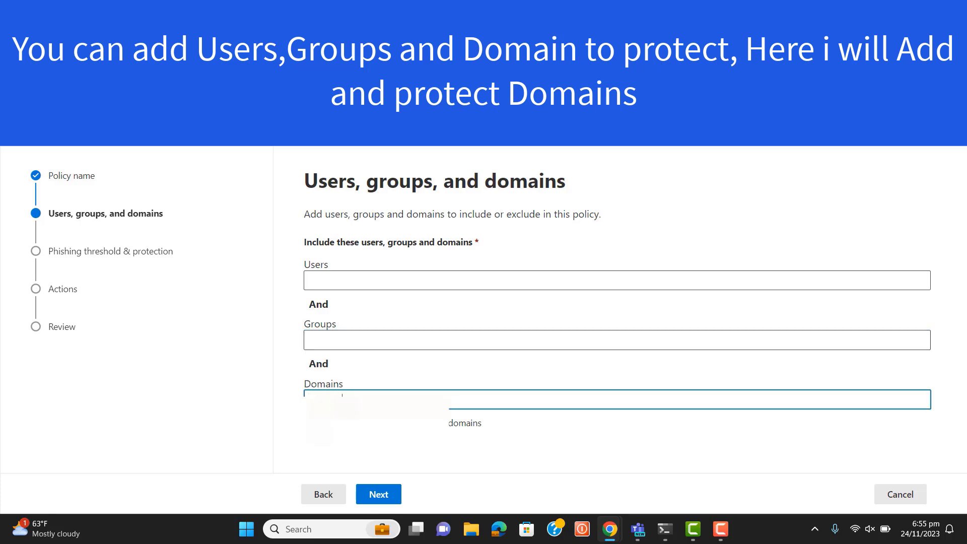
text(.com)
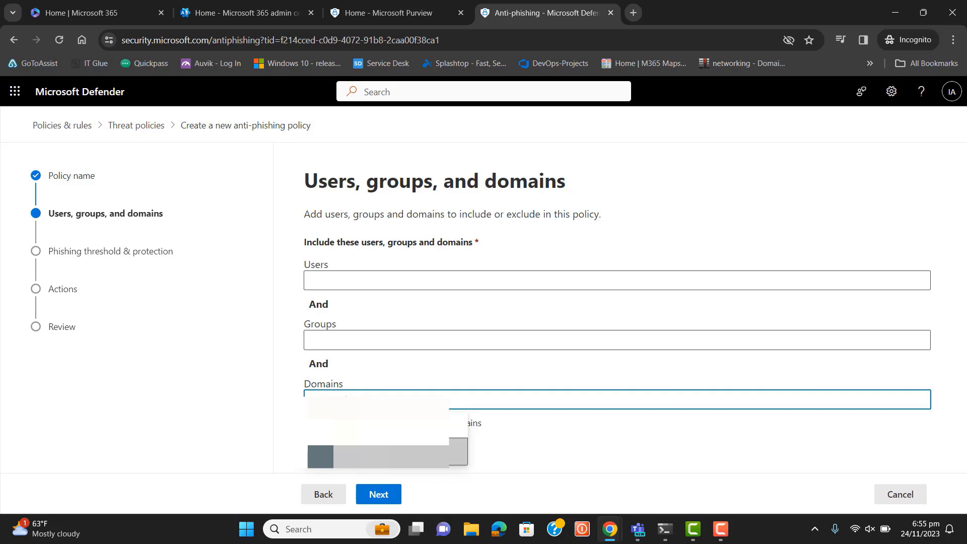
key(Return)
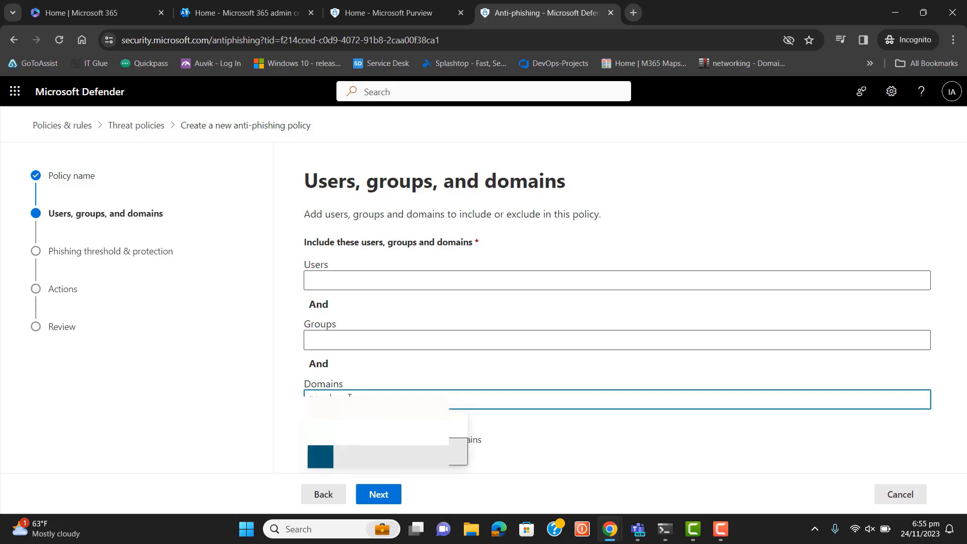
key(Return)
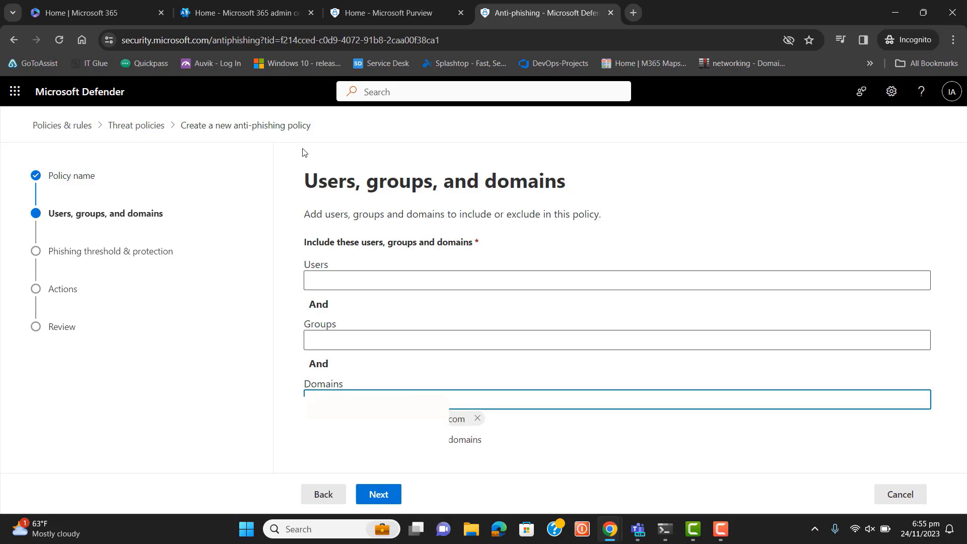
Step: Switch to the Microsoft 365 admin center and review the organization's domains in its settings
click(229, 12)
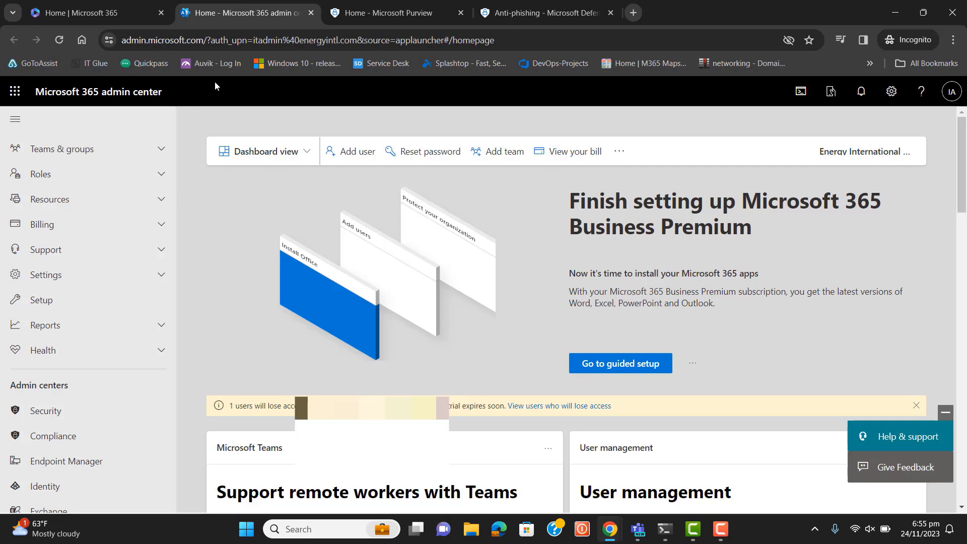
click(161, 274)
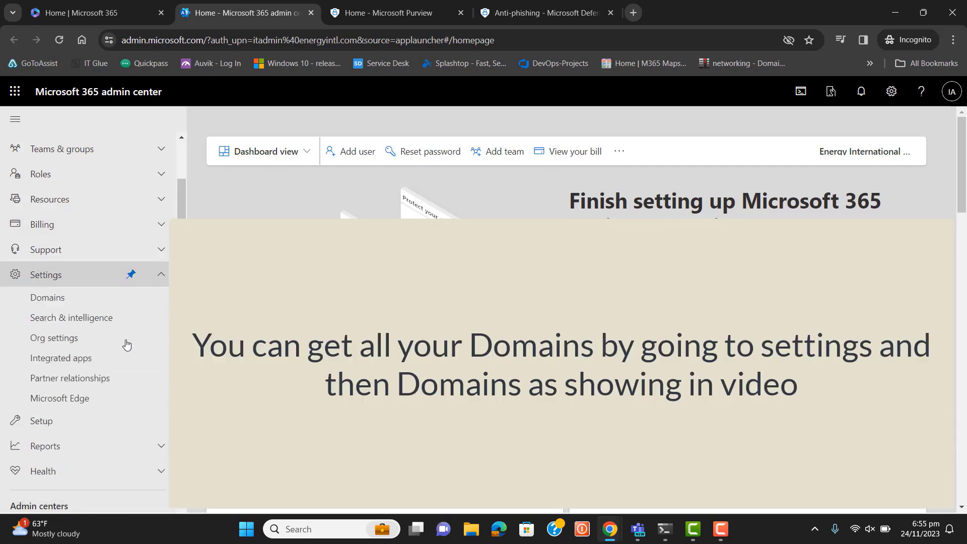
click(48, 297)
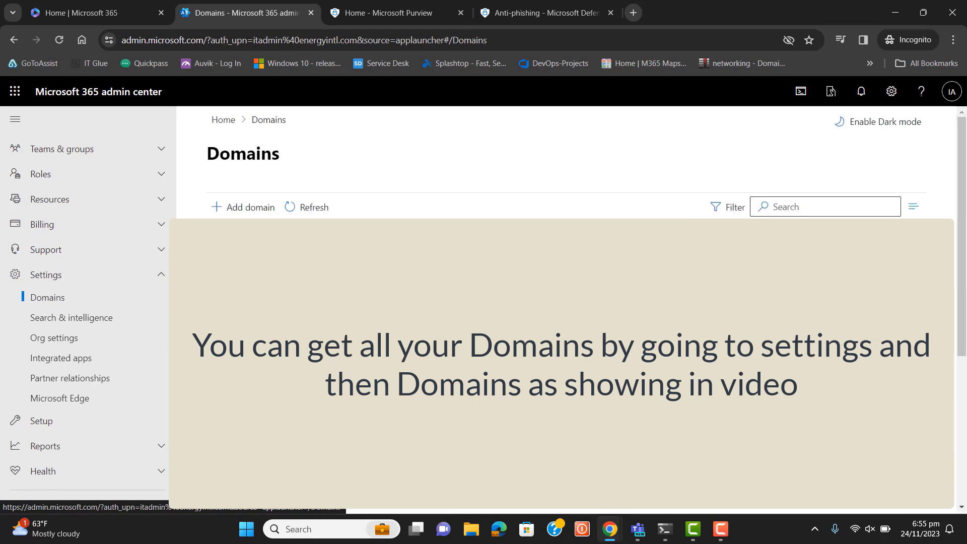
click(721, 529)
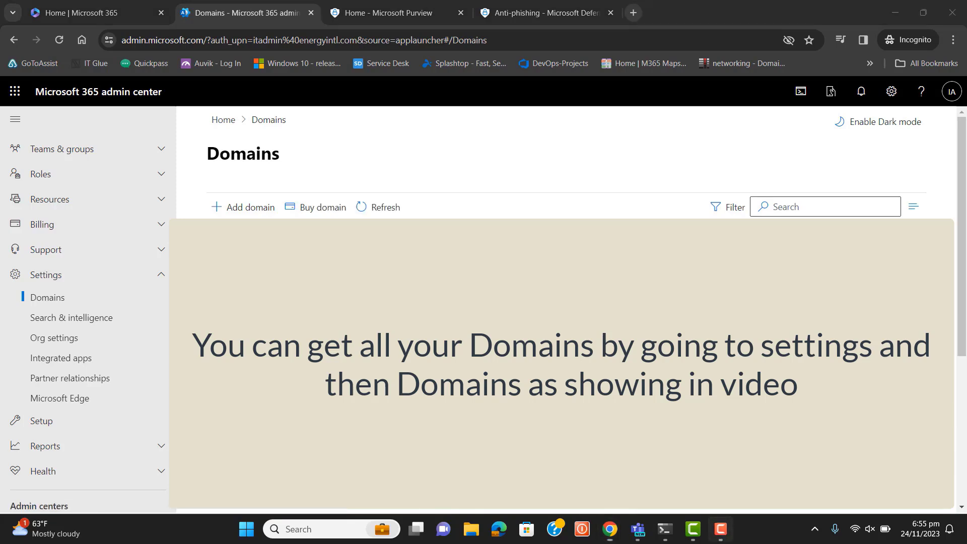
click(721, 529)
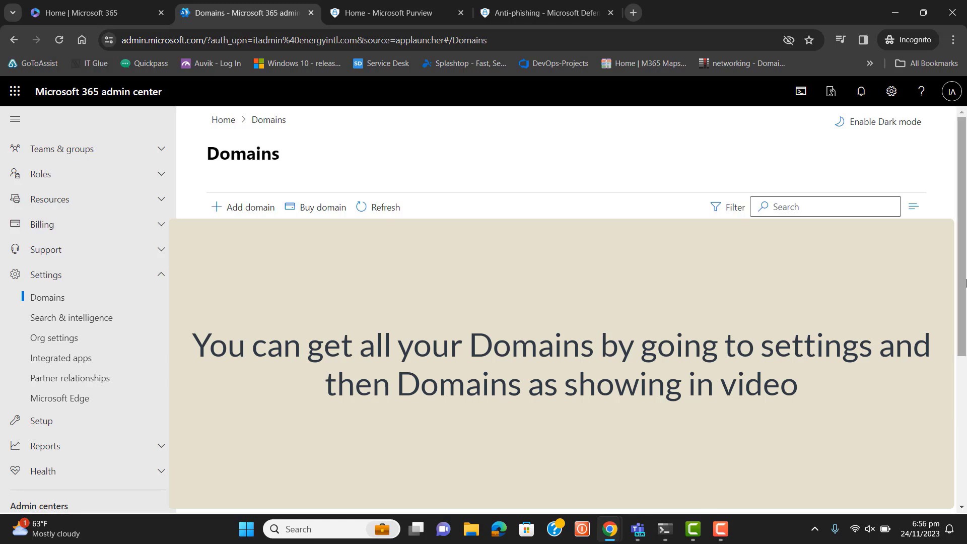
scroll(965, 283, down, 1)
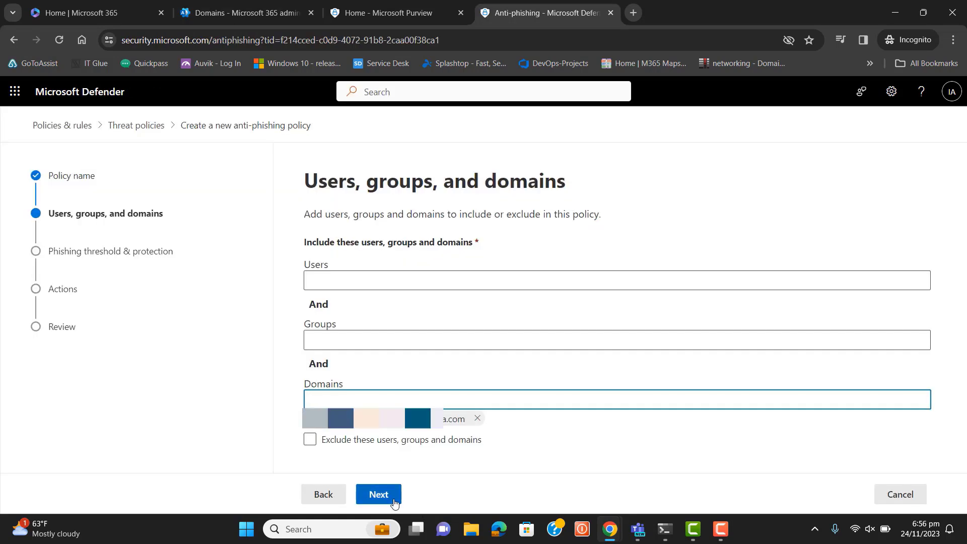
Step: Proceed to the phishing threshold and protection page and set the phishing email threshold to 2 - Aggressive
click(388, 497)
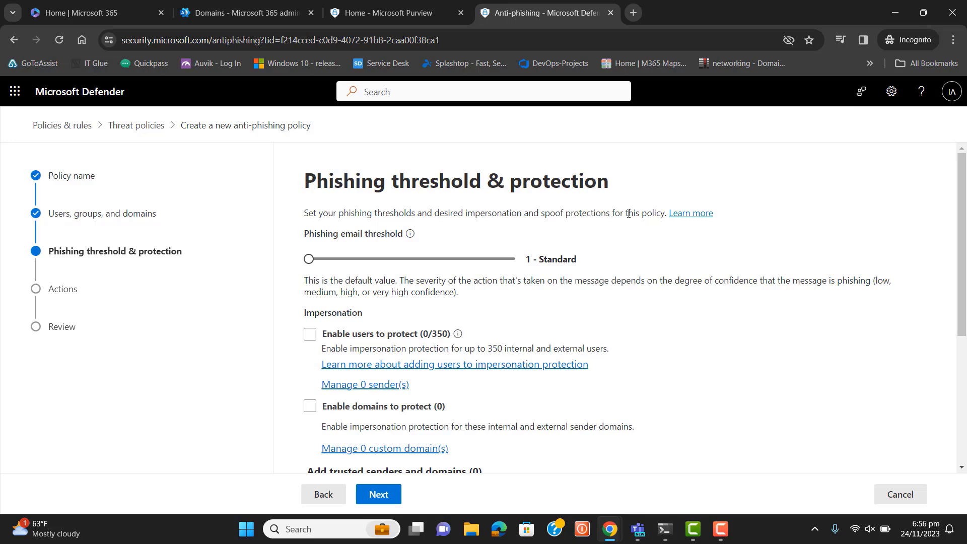
mouse_move(410, 235)
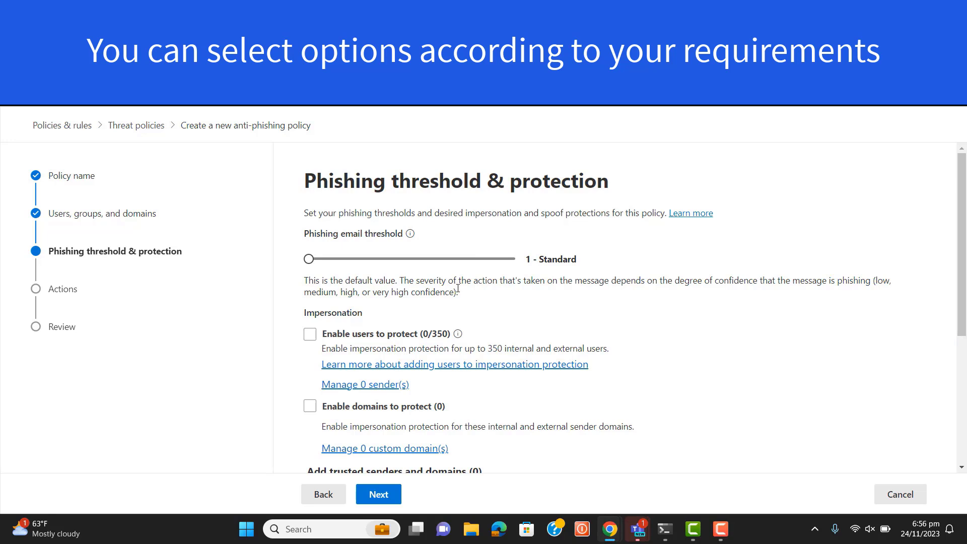
drag(309, 259, 437, 263)
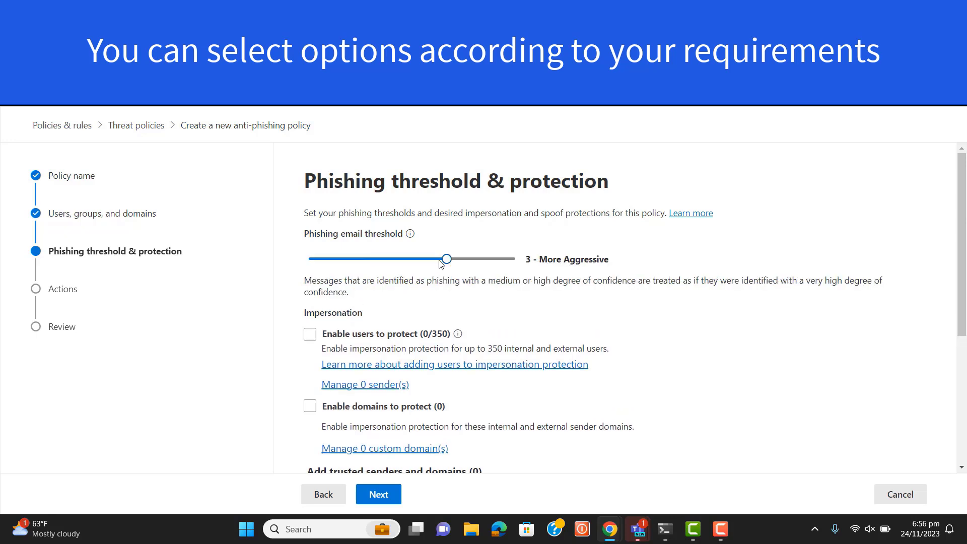
click(412, 260)
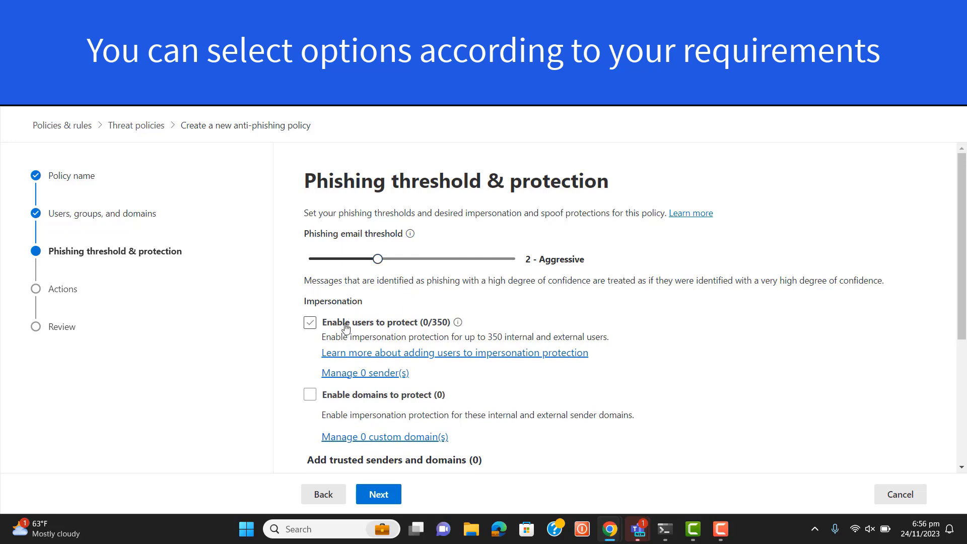
Step: Enable impersonation protection for users and for owned domains, plus Intelligence for impersonation protection
click(308, 325)
scroll(963, 250, down, 2)
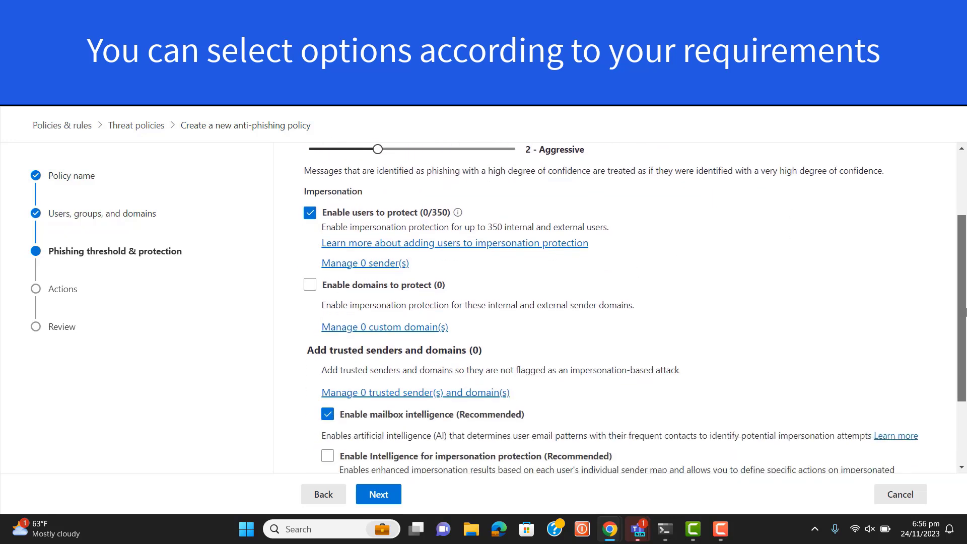
click(310, 285)
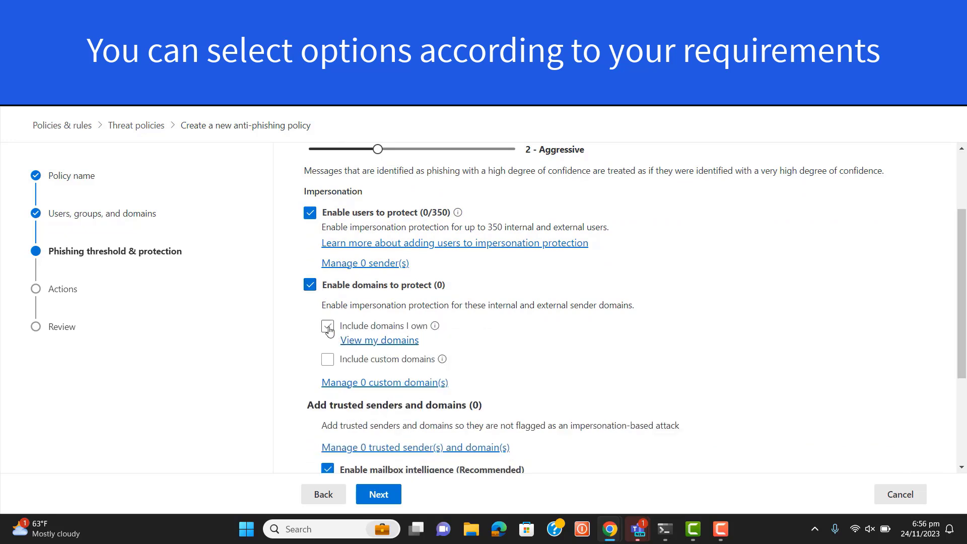
click(329, 327)
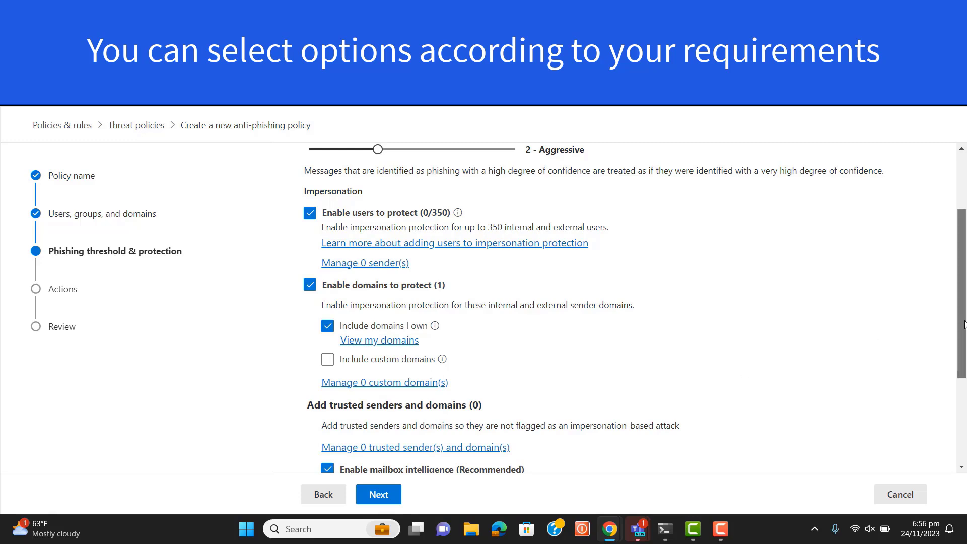
drag(963, 329, 964, 412)
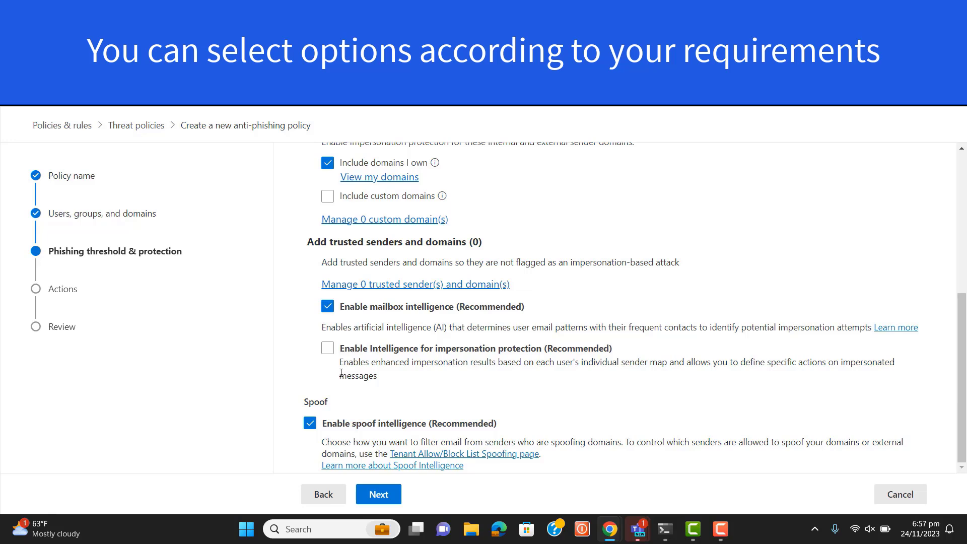
click(328, 349)
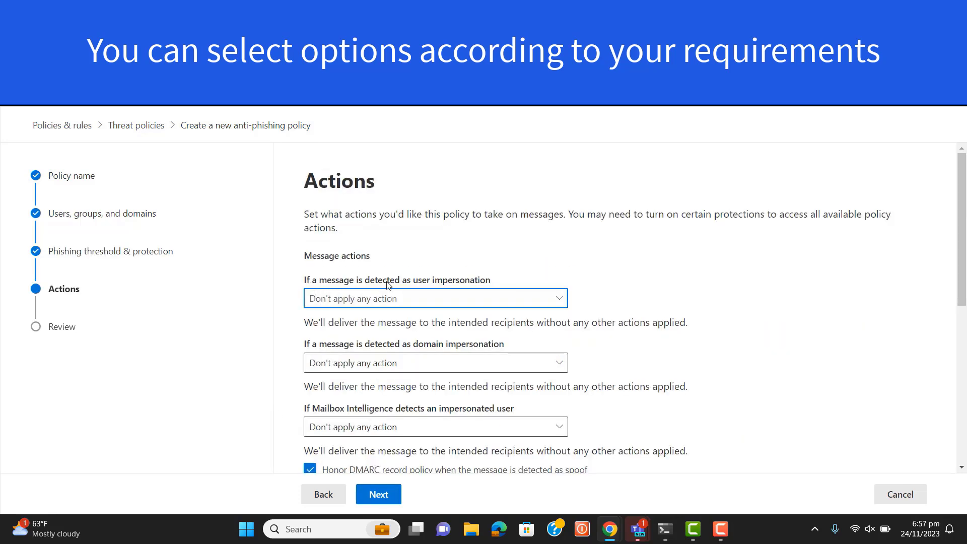
Step: Set the user impersonation, domain impersonation and Mailbox Intelligence actions to Move the message to the recipients' Junk Email folders
click(473, 300)
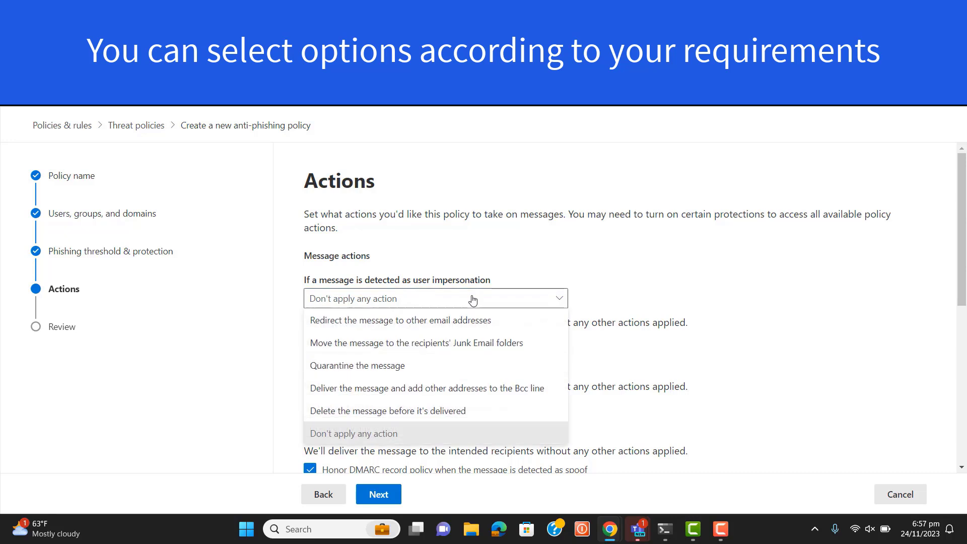
click(416, 348)
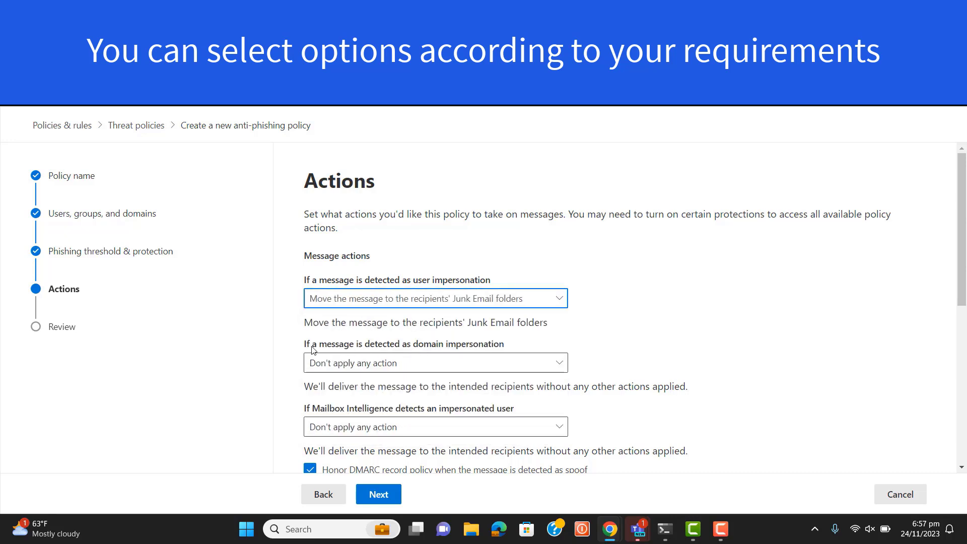
click(459, 369)
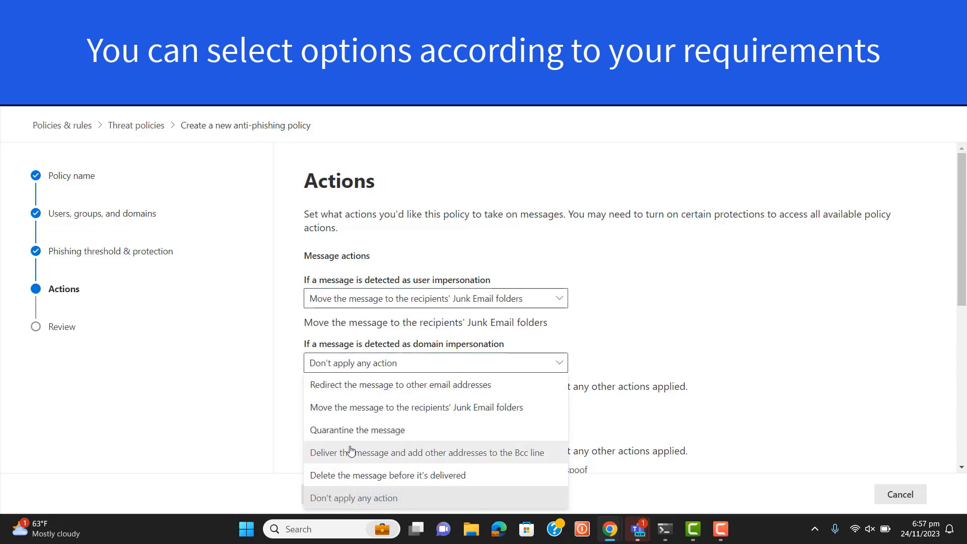
click(509, 407)
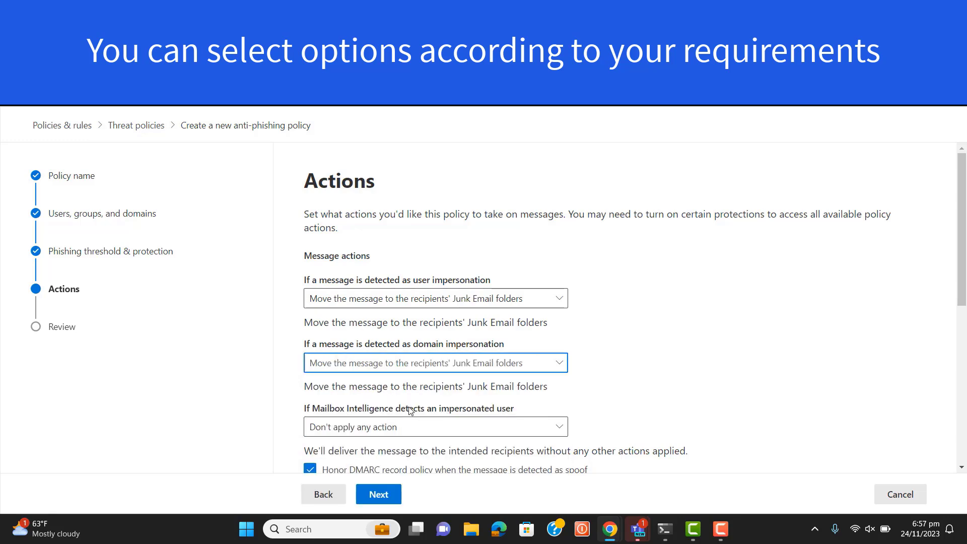
drag(964, 272, 964, 350)
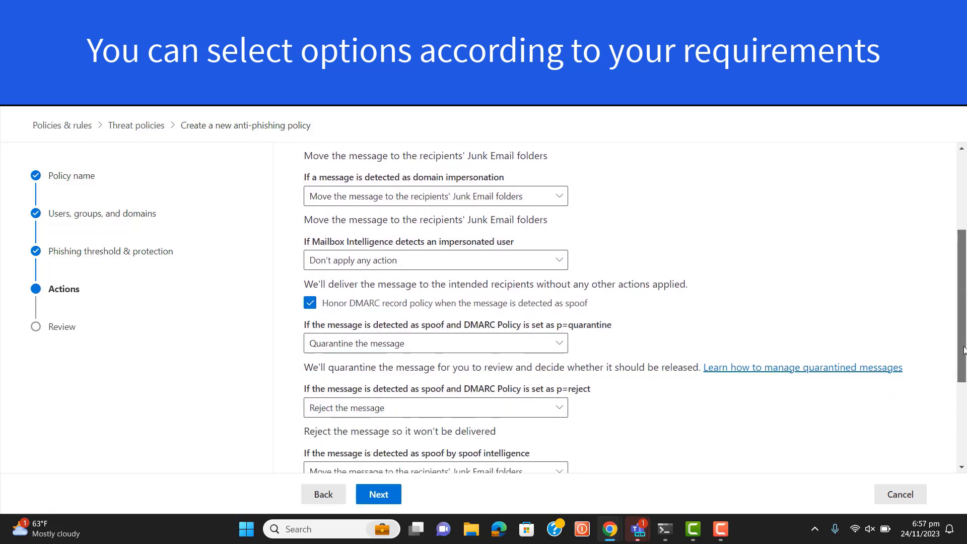
click(446, 260)
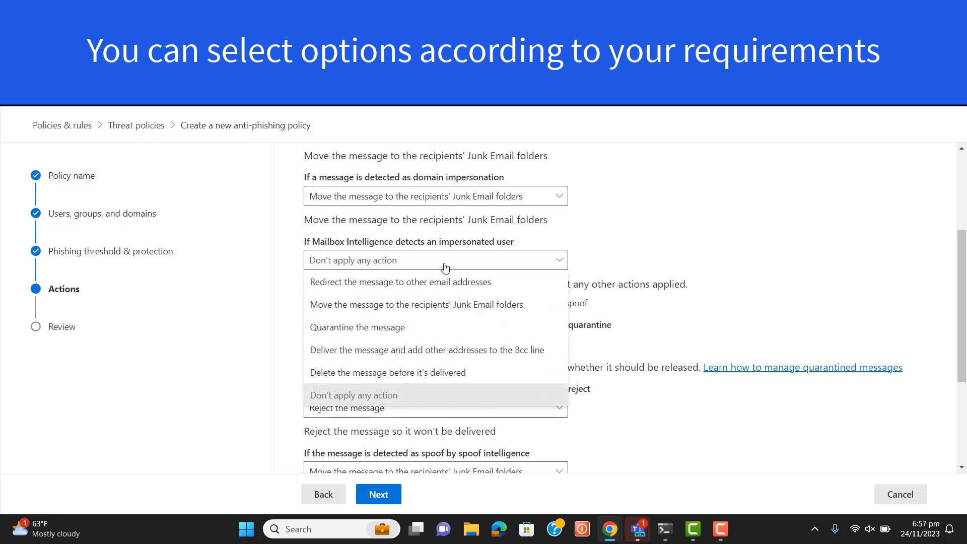
click(455, 305)
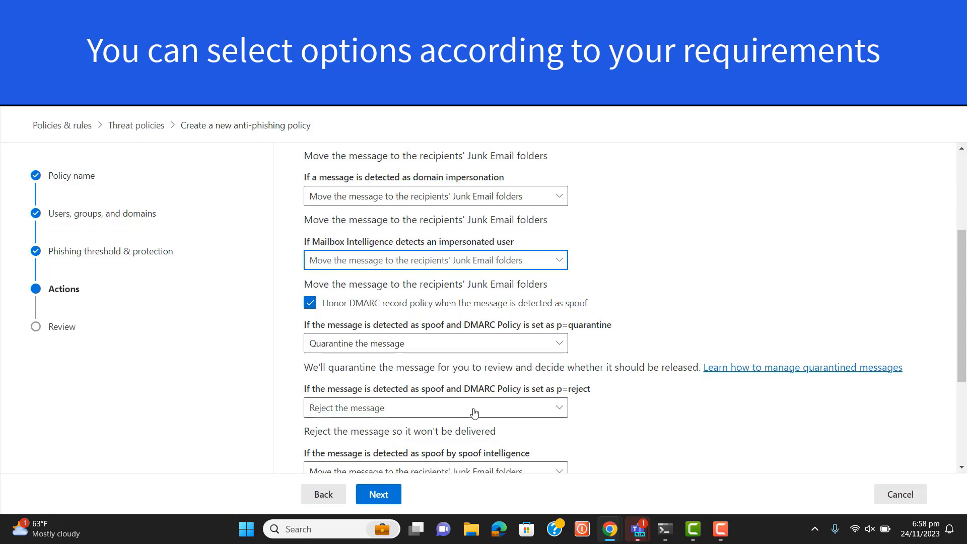
Step: Set the action for spoofed messages with DMARC Policy p=reject to Quarantine the message
click(560, 414)
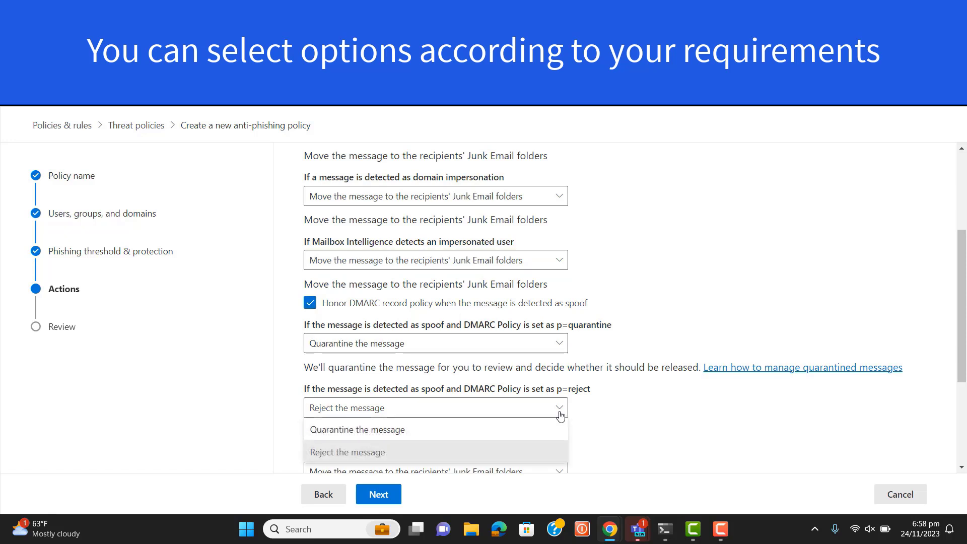
click(561, 414)
drag(965, 304, 965, 384)
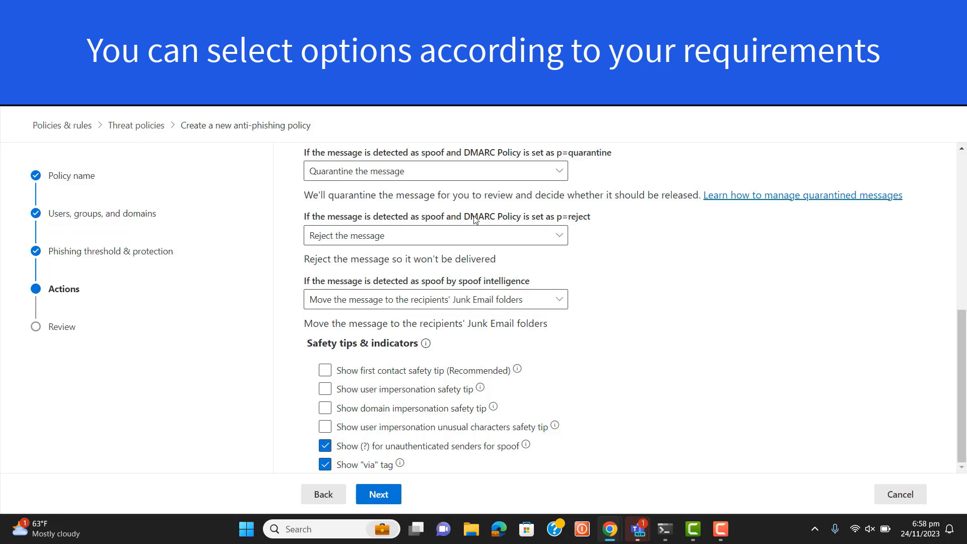
click(554, 239)
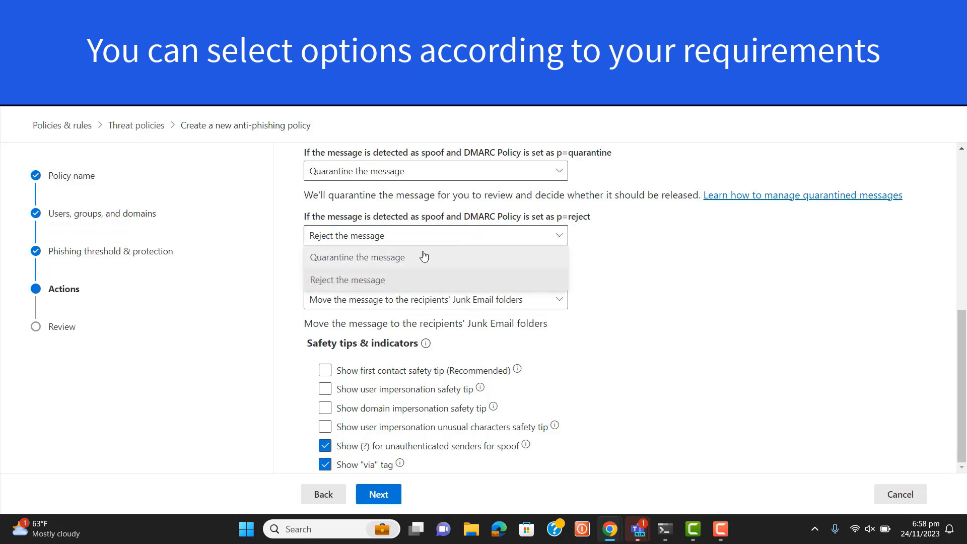
click(375, 280)
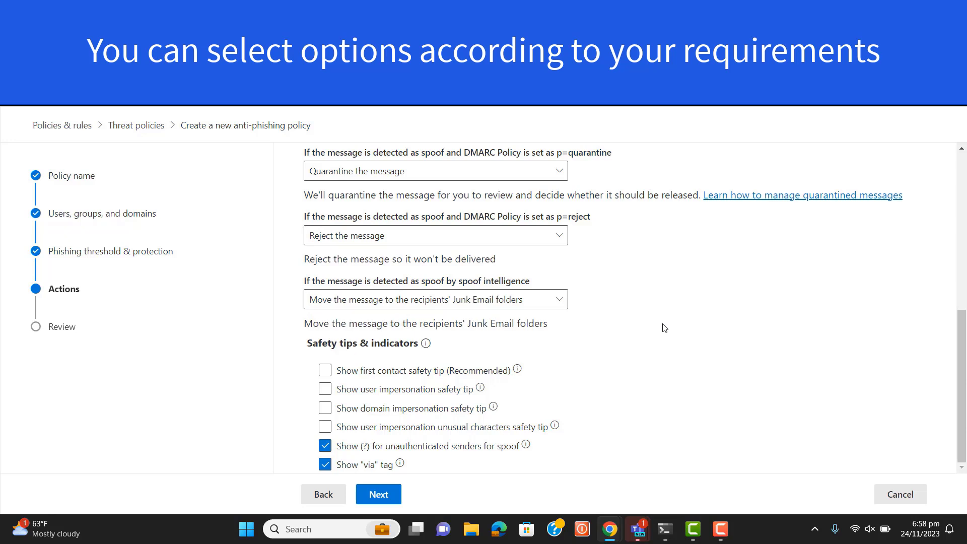
click(523, 241)
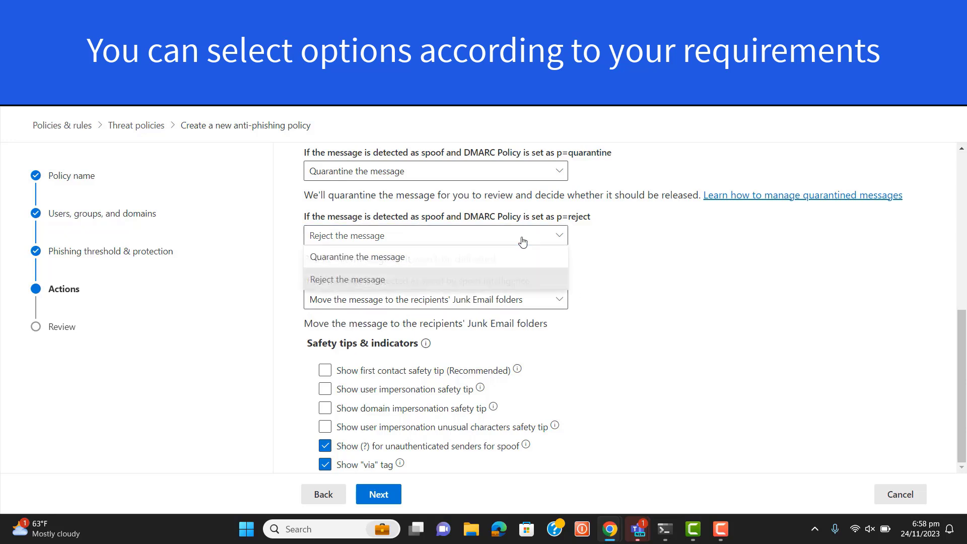
click(382, 259)
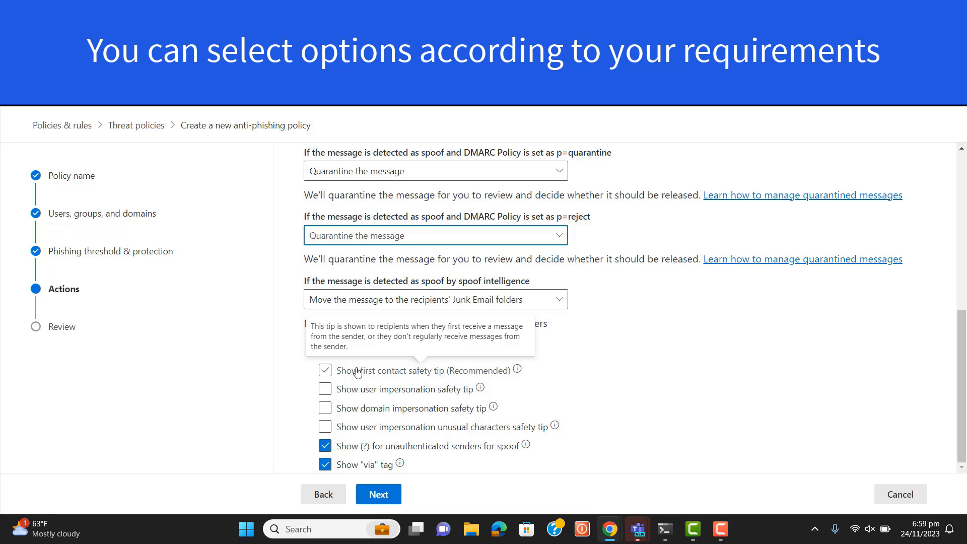
Step: Enable the first contact, user impersonation, domain impersonation and user impersonation unusual characters safety tips
click(330, 369)
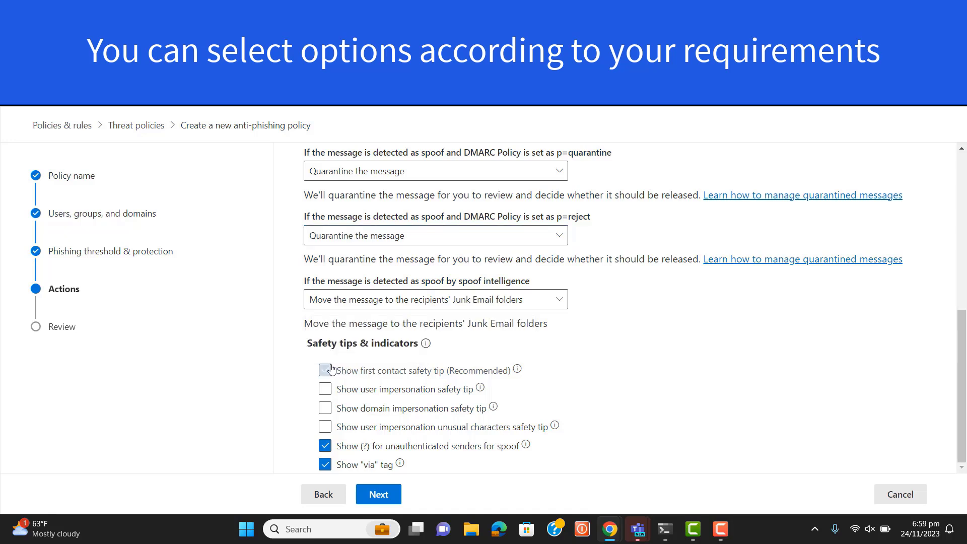
click(326, 392)
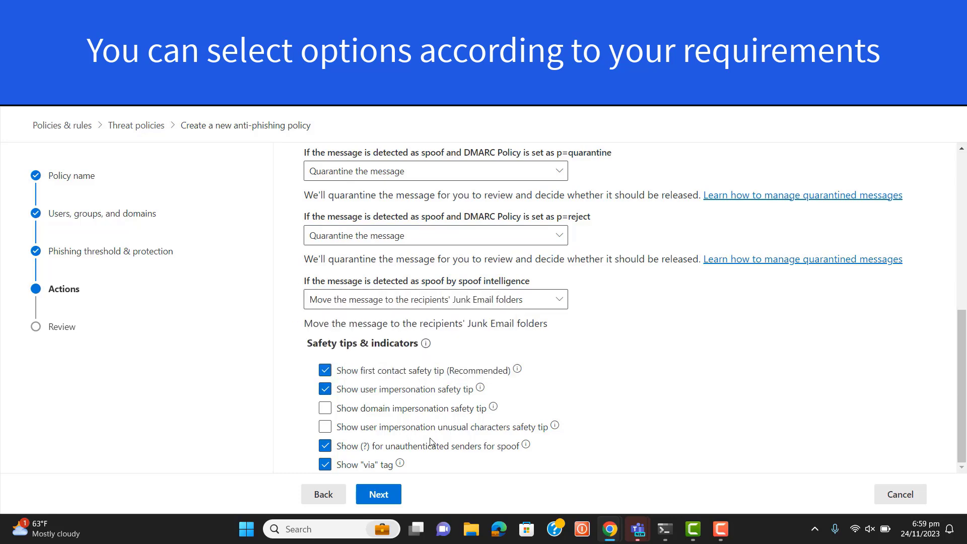
click(326, 428)
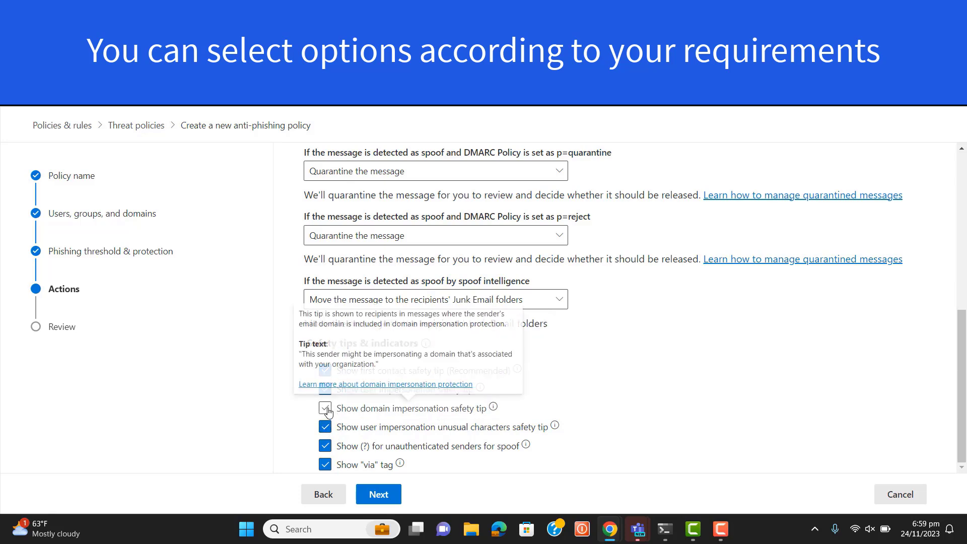
click(327, 410)
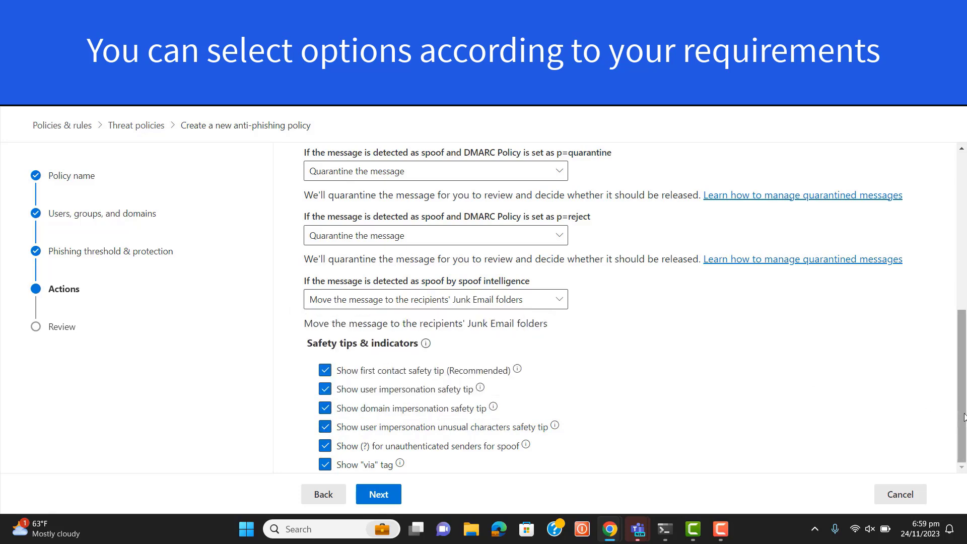
Step: Proceed to the policy review, check the summary of all settings and submit the anti-phishing policy
click(382, 494)
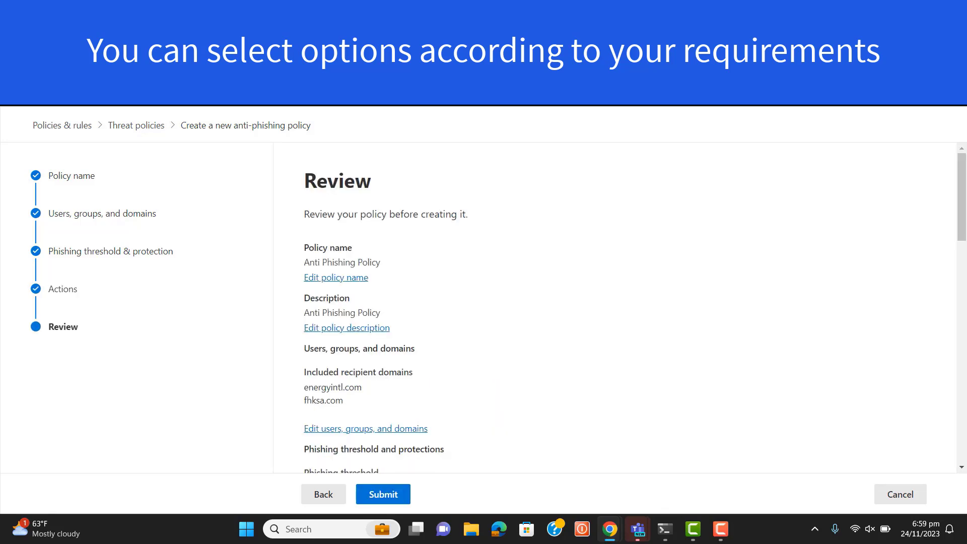
drag(962, 223, 964, 486)
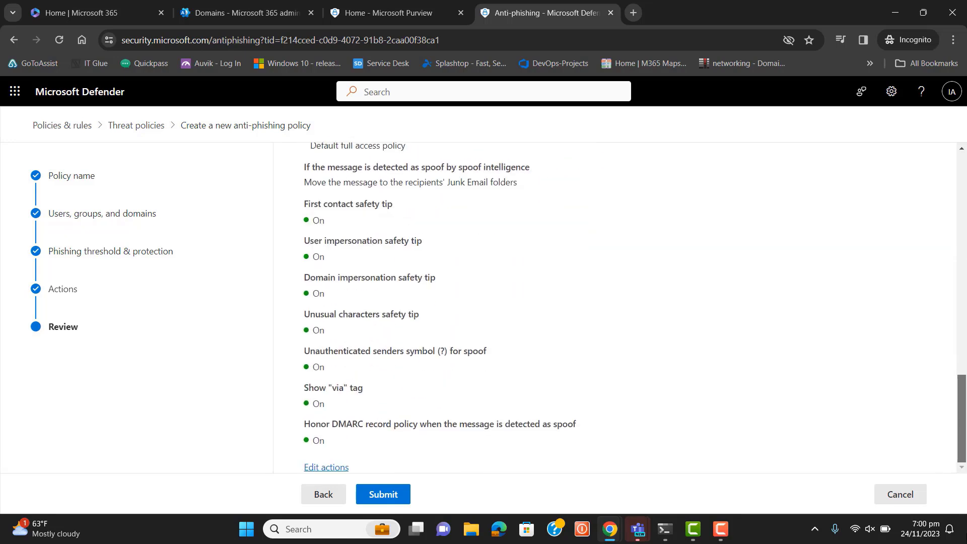
drag(962, 418, 966, 211)
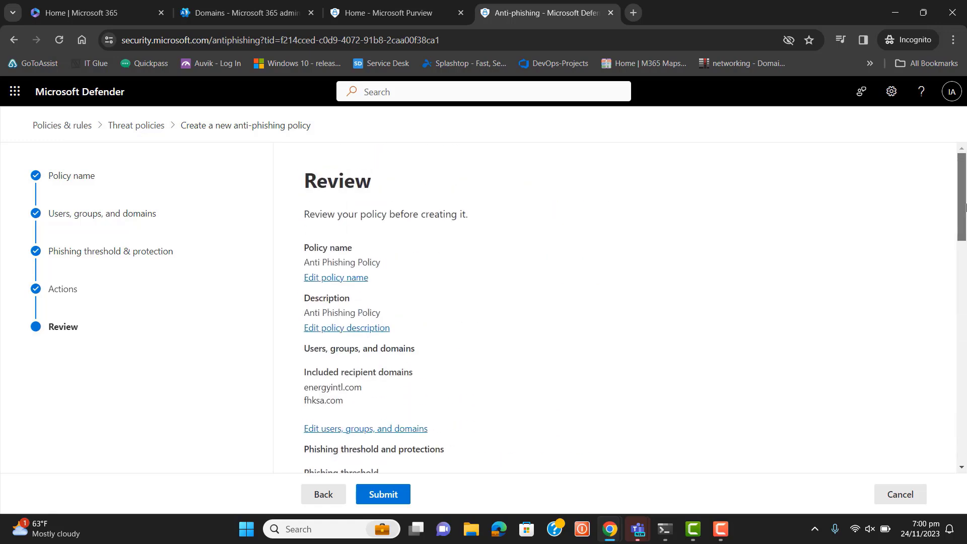
drag(966, 122, 966, 421)
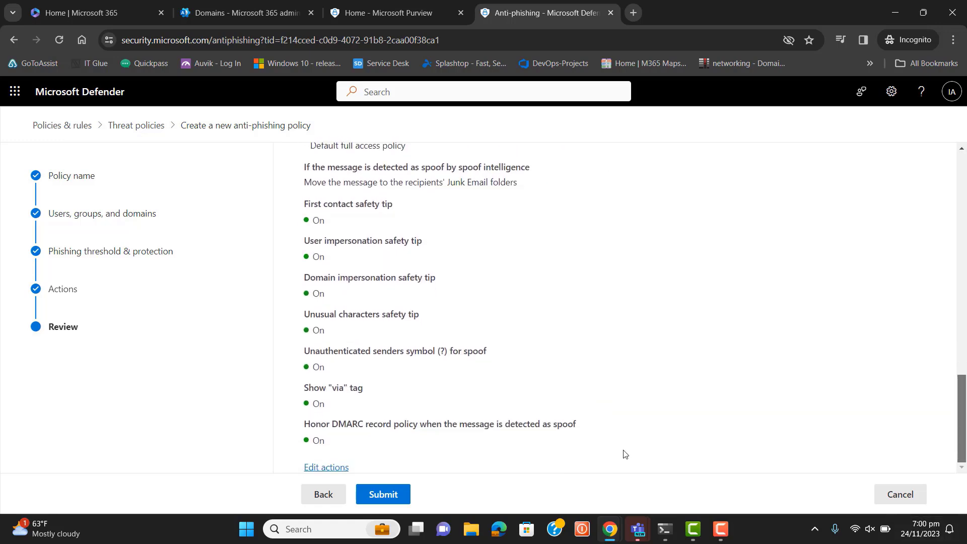
click(384, 495)
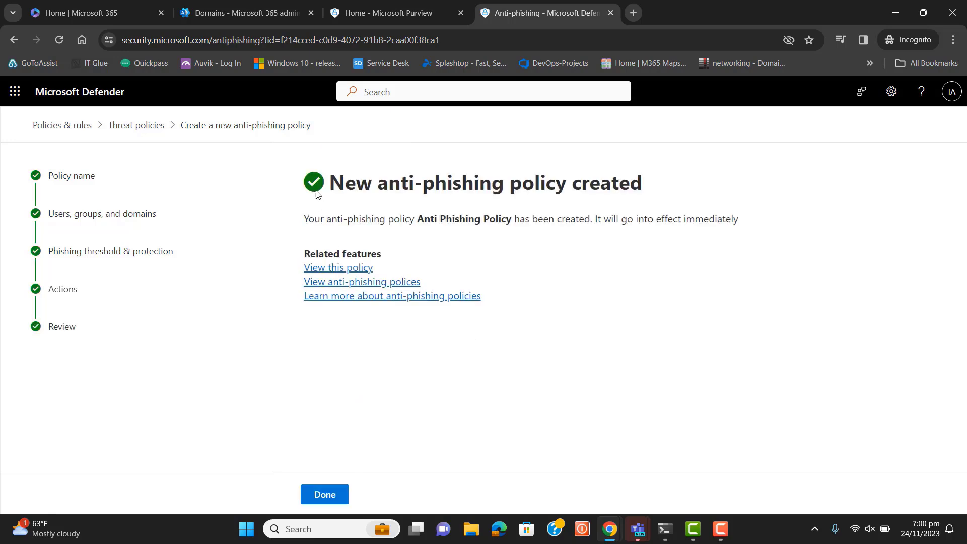
Step: Finish the policy creation wizard and reload the Anti-phishing policies page
drag(328, 185, 672, 238)
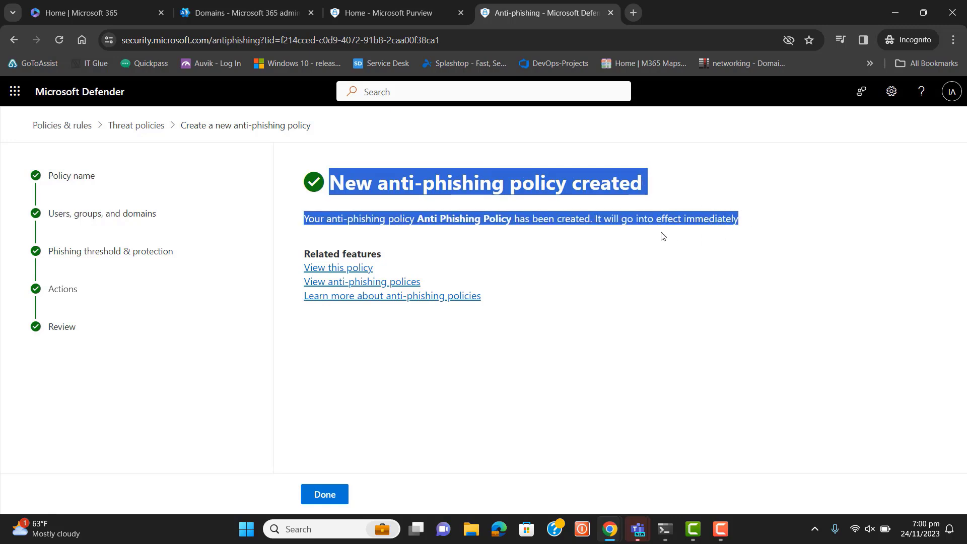
click(588, 289)
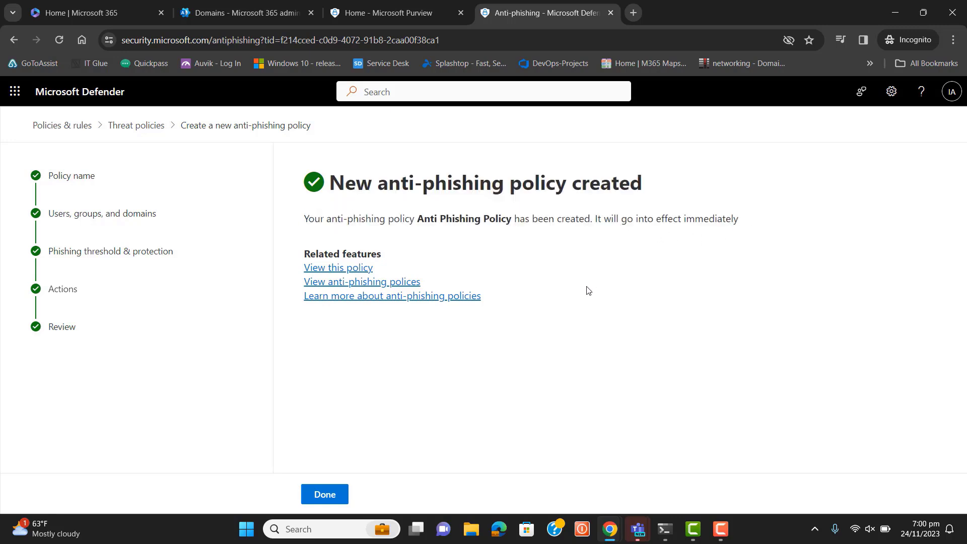
click(325, 495)
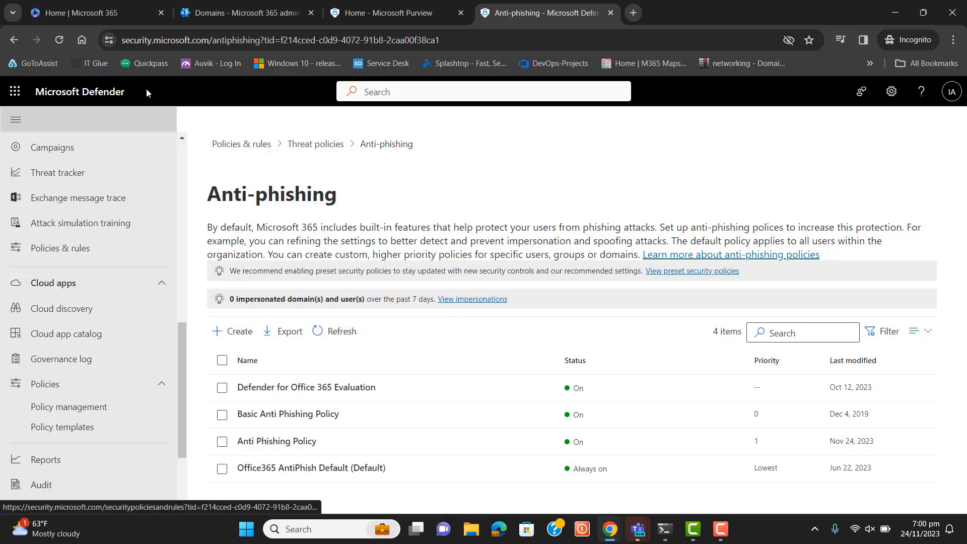
click(59, 40)
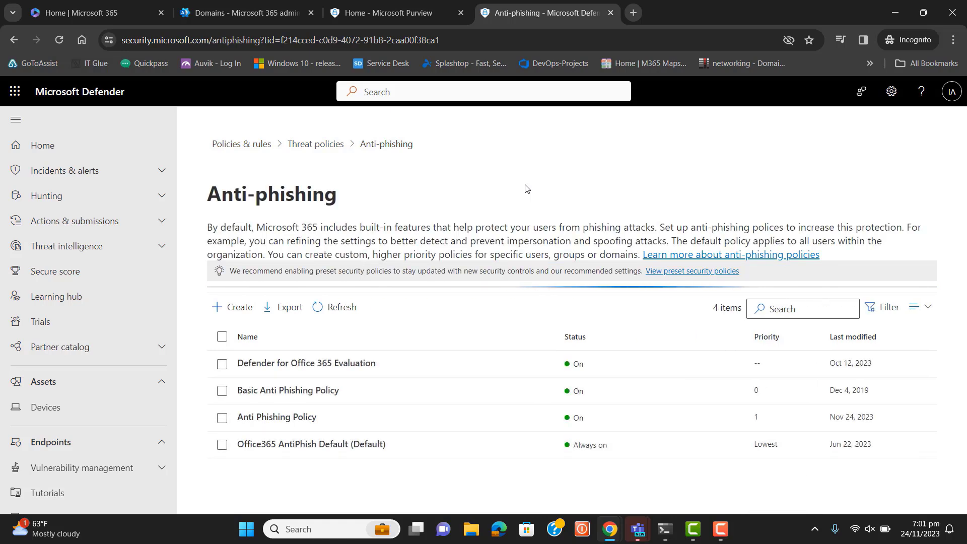
click(726, 539)
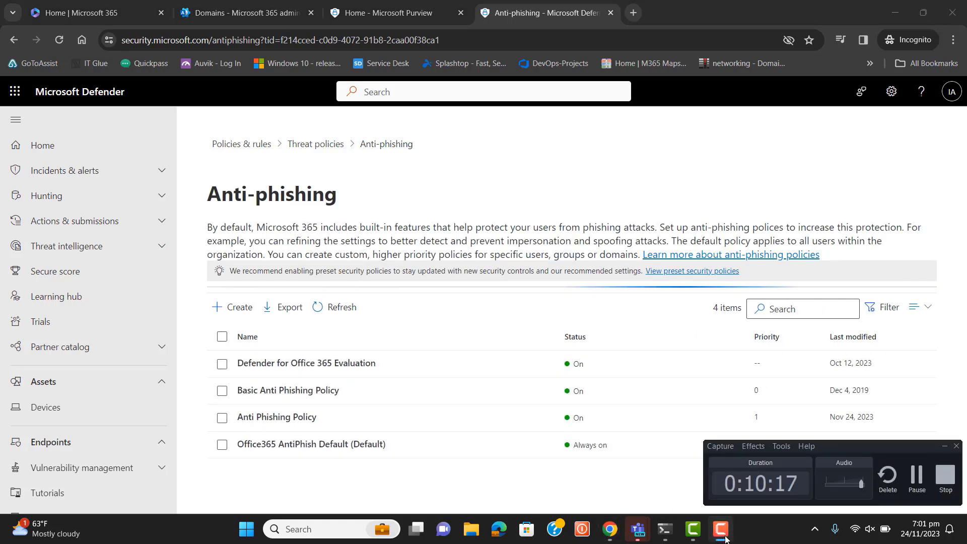